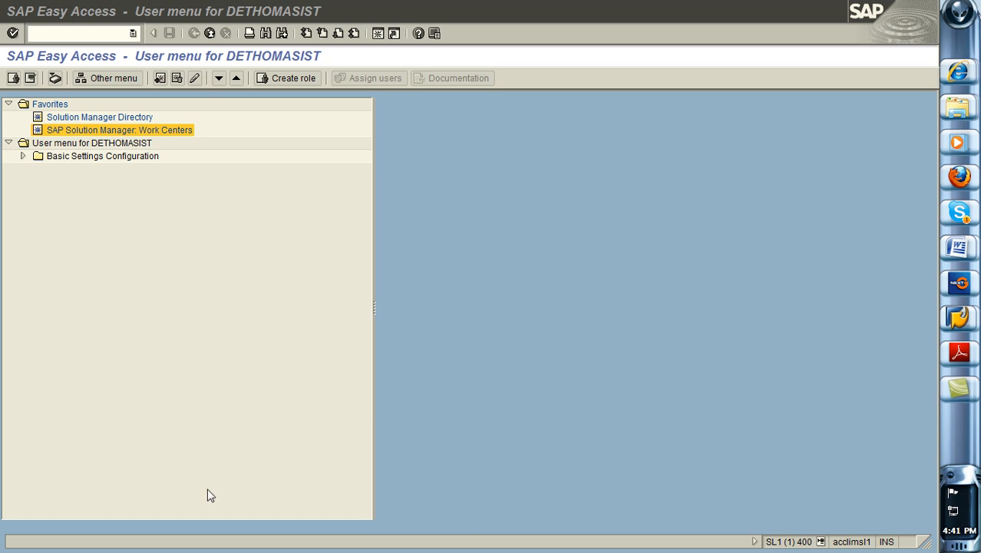
Launch the Work Centers from Favorites and switch to the System Monitoring work center.
{"action": "double_click", "coordinate": [125, 129]}
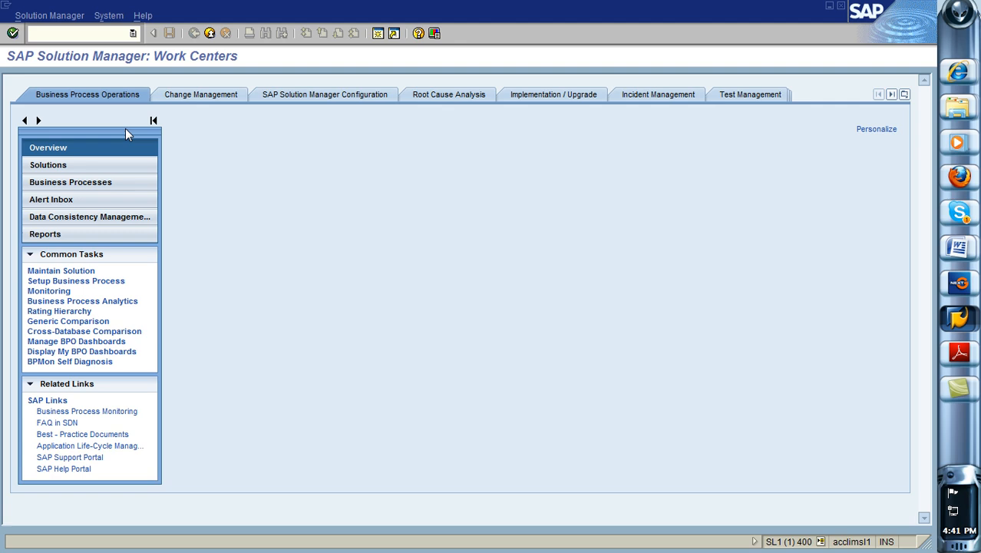
{"action": "left_click", "coordinate": [907, 96]}
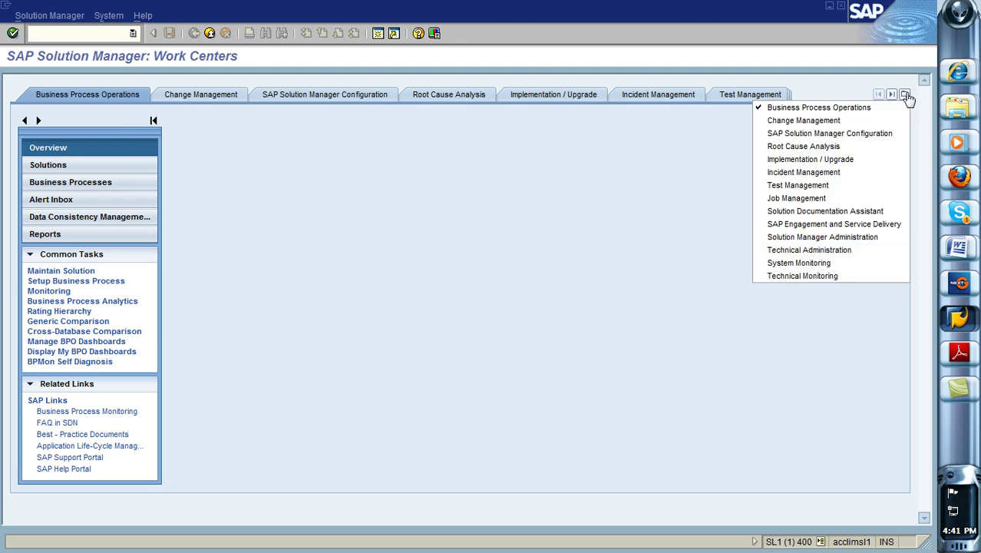
{"action": "left_click", "coordinate": [829, 266]}
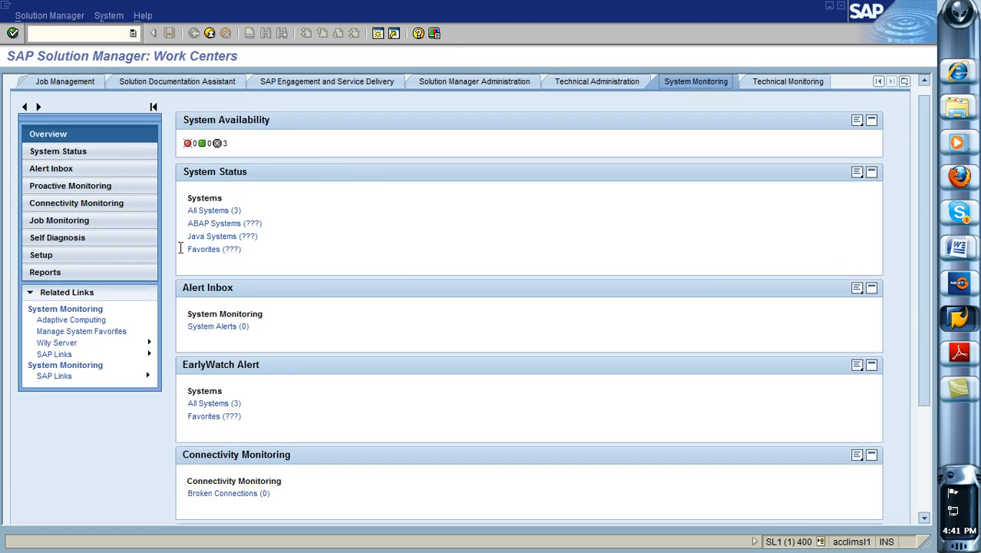
Show the Reports view listing the three systems with EarlyWatch Alert ratings.
{"action": "left_click", "coordinate": [45, 273]}
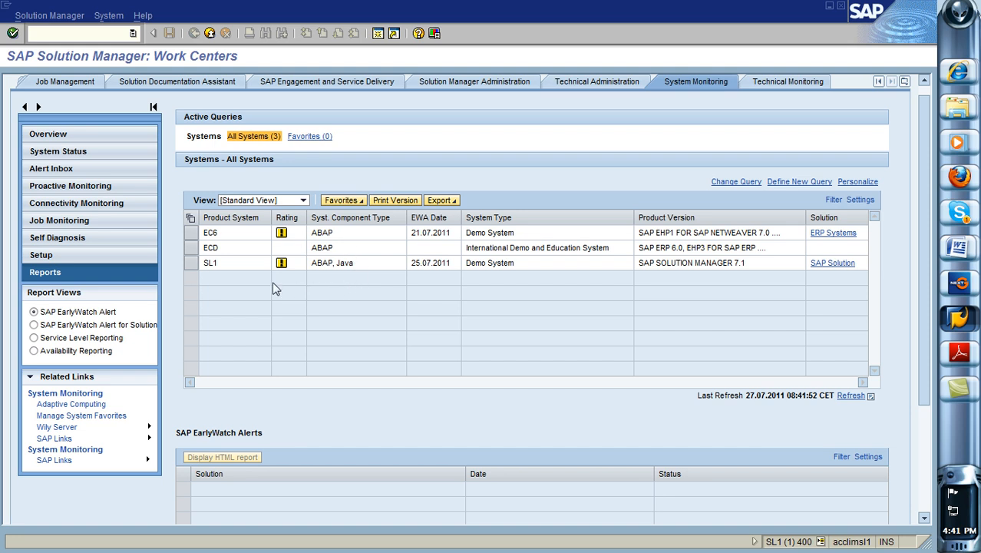
Display the ERP Systems solution for EC6, toggling the status bar field to Transaction and back to System.
{"action": "left_click", "coordinate": [833, 233]}
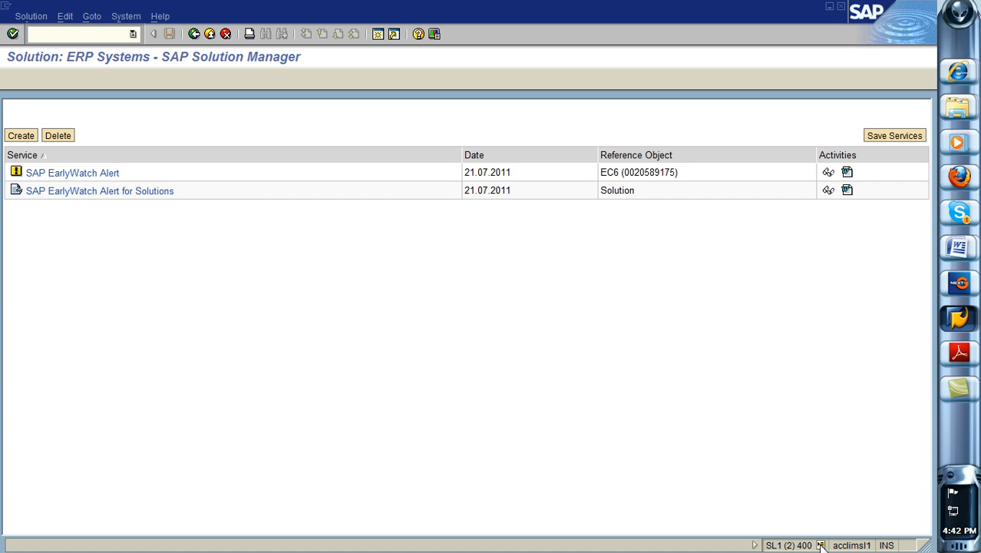
{"action": "left_click", "coordinate": [822, 545]}
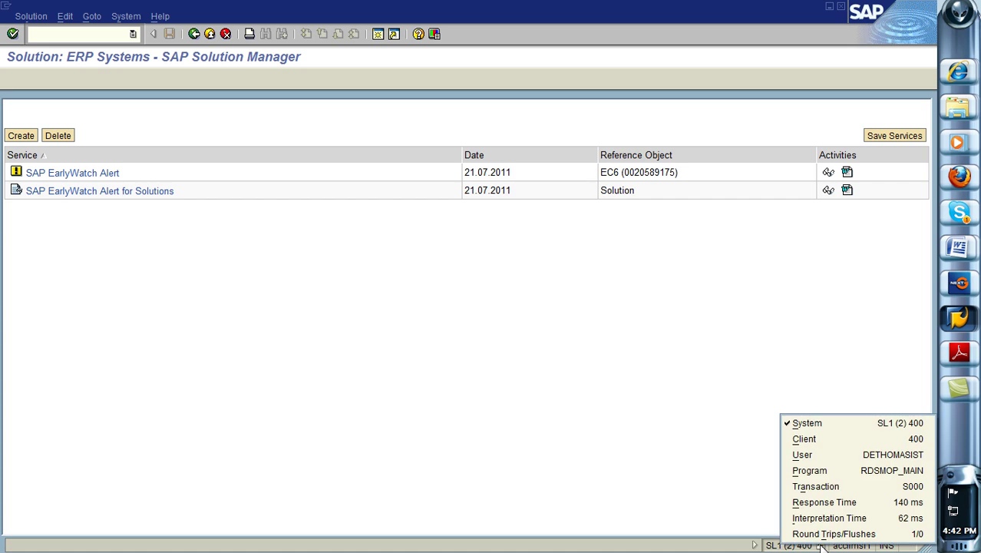
{"action": "left_click", "coordinate": [816, 486]}
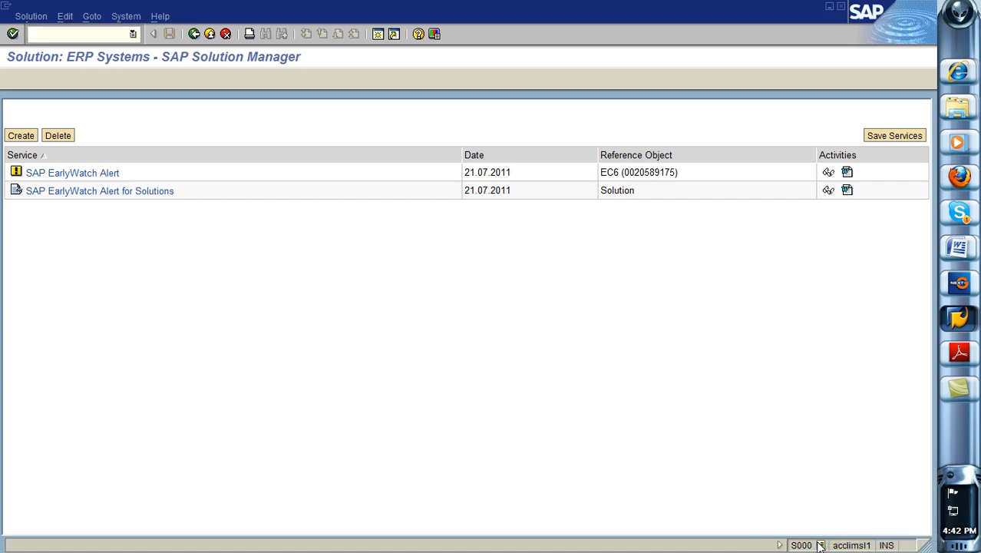
{"action": "left_click", "coordinate": [821, 545]}
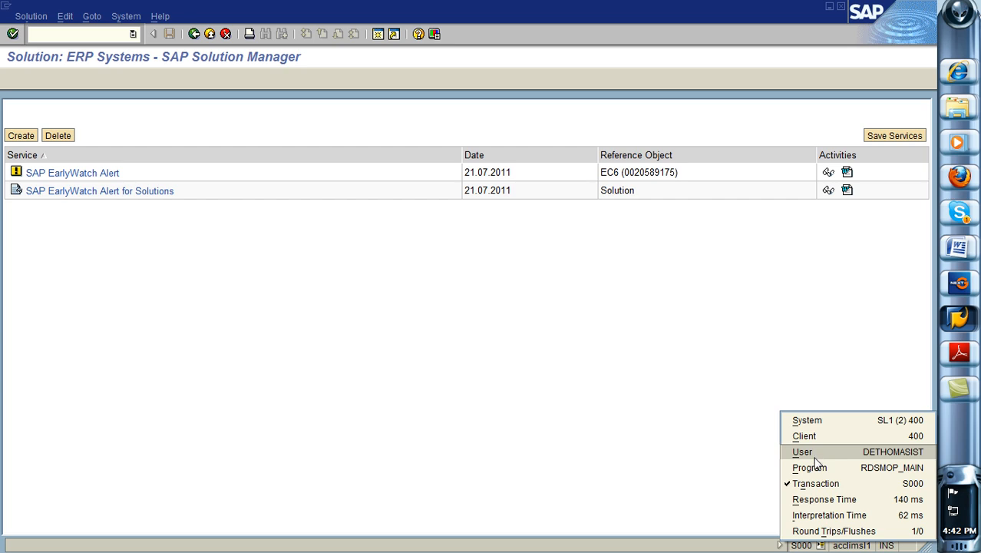
{"action": "left_click", "coordinate": [808, 420]}
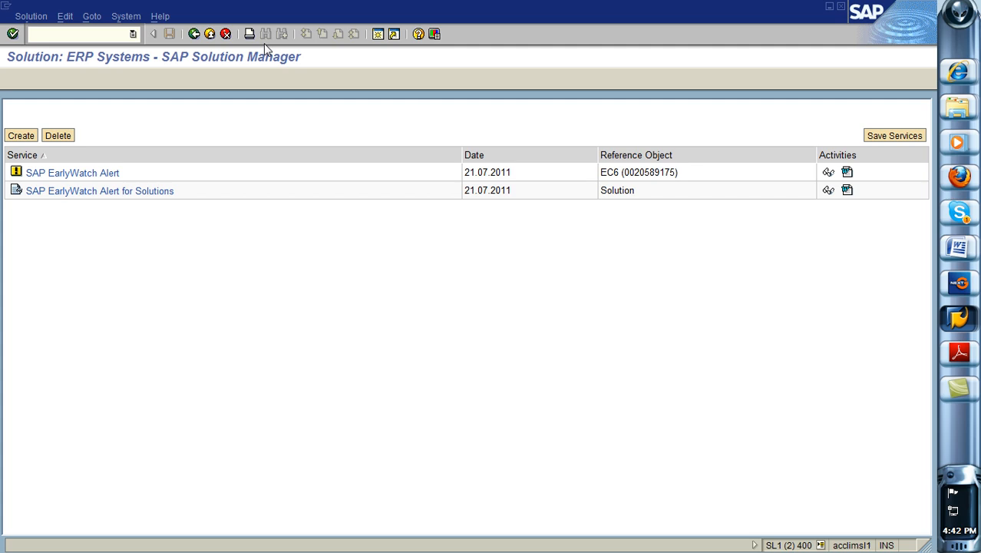
Exit the ERP Systems solution screen back to the System Monitoring reports.
{"action": "left_click", "coordinate": [209, 34]}
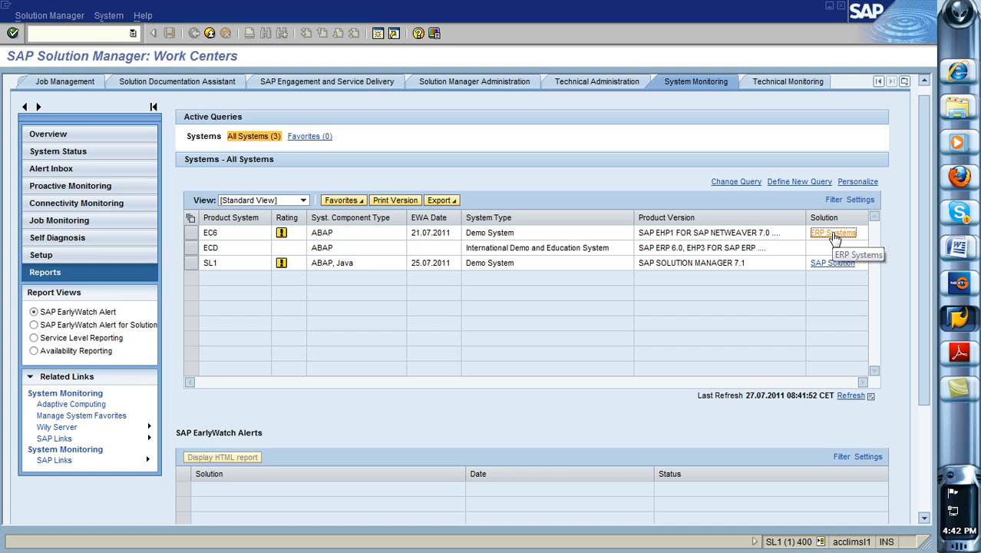
Switch to the Camtasia Studio window with its empty untitled project.
{"action": "key", "text": "alt+Tab"}
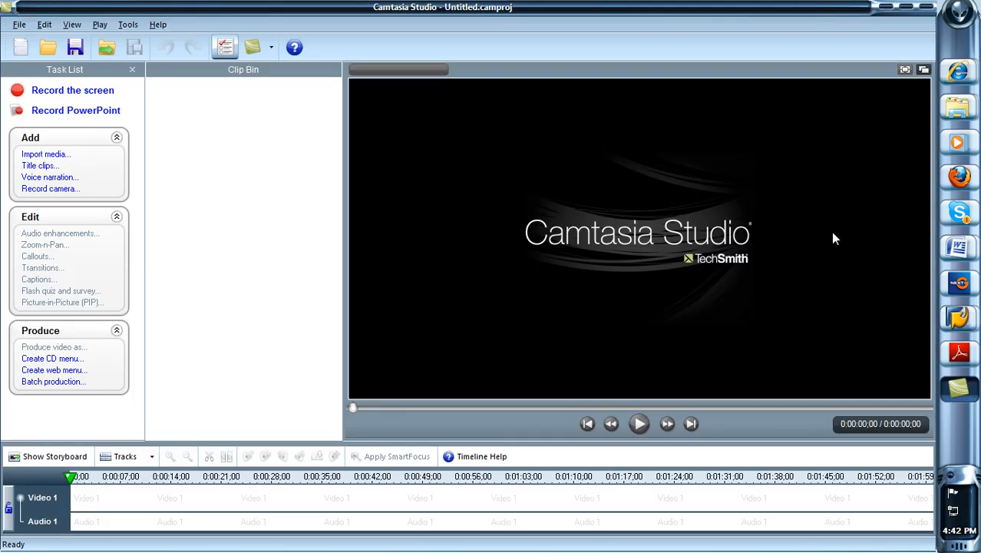